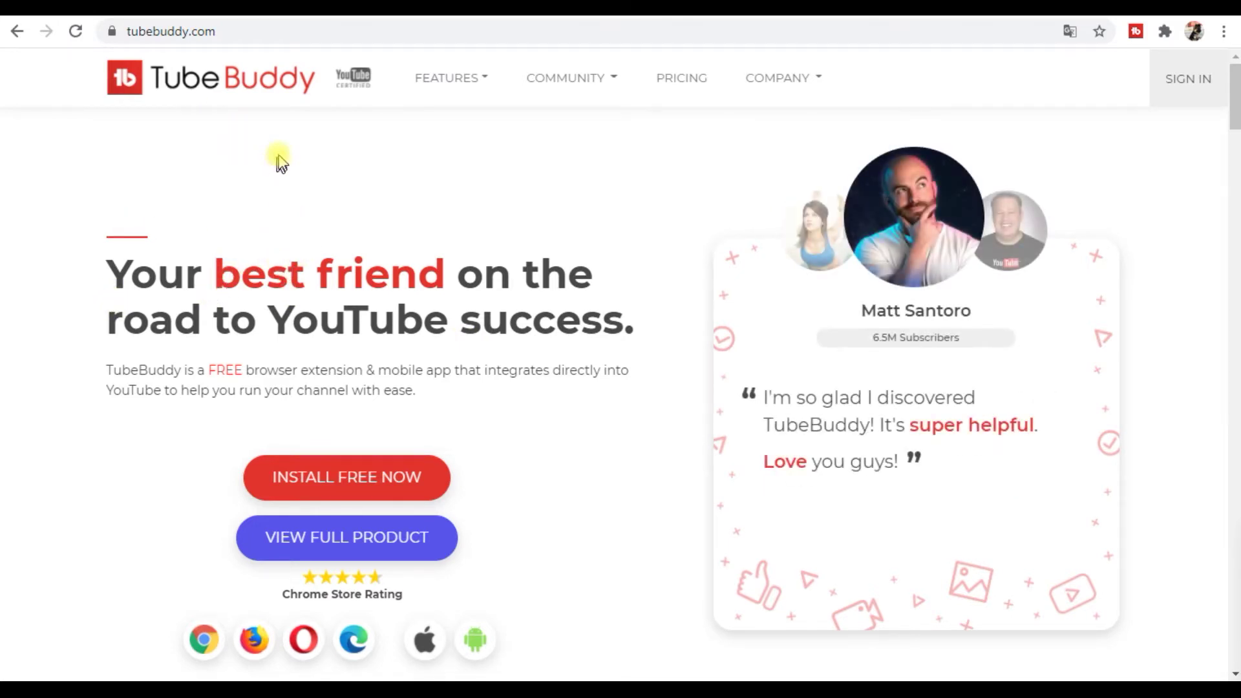
Step: View the TubeBuddy pricing plans and enable the 50% discount for fewer than 1,000 subscribers on the Pro plan
scroll(443, 272, down, 1)
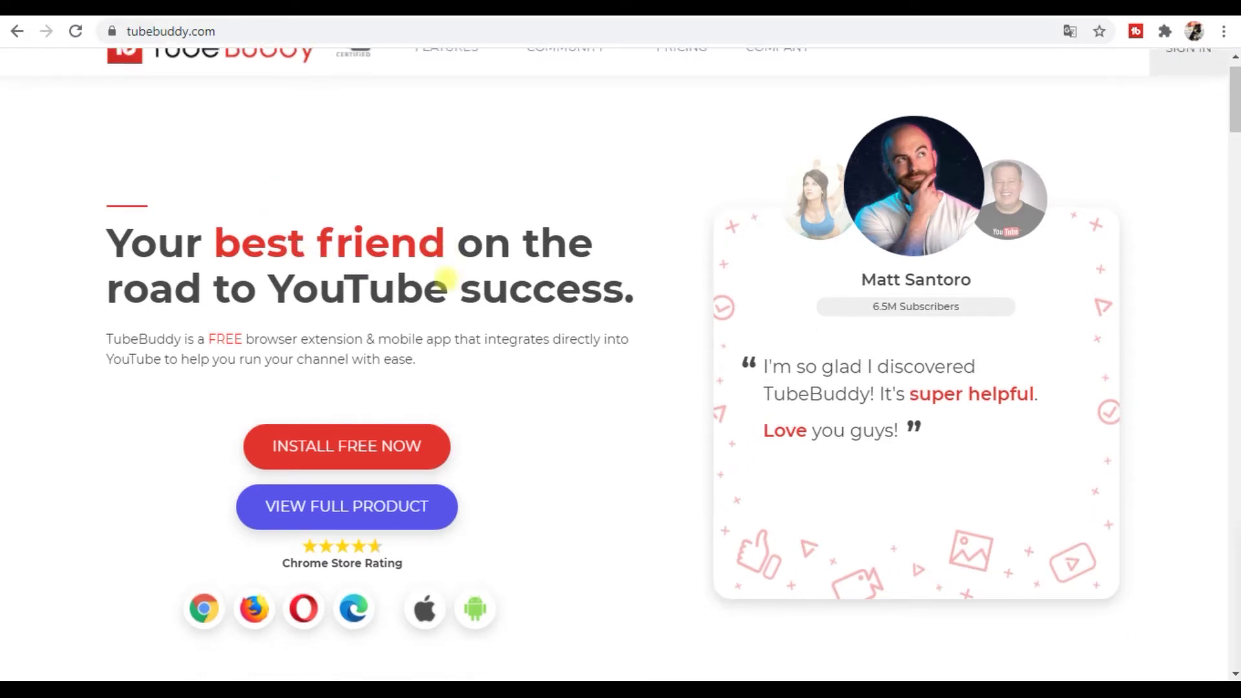
scroll(443, 279, up, 1)
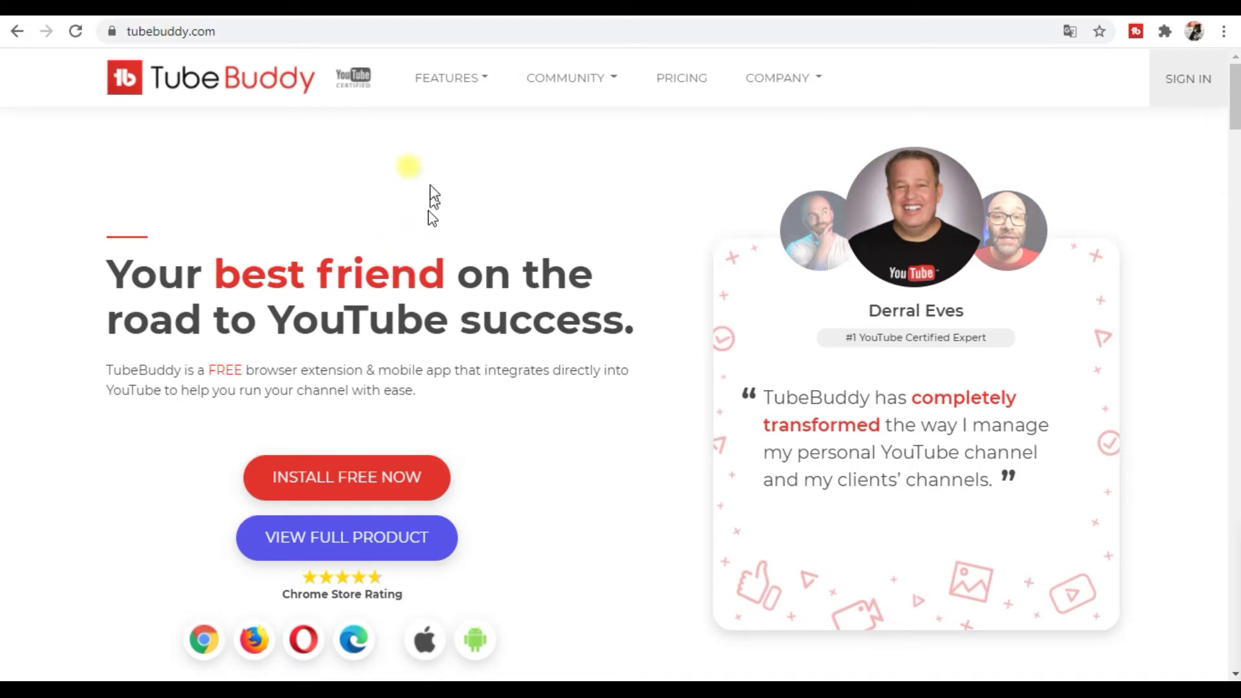
click(672, 106)
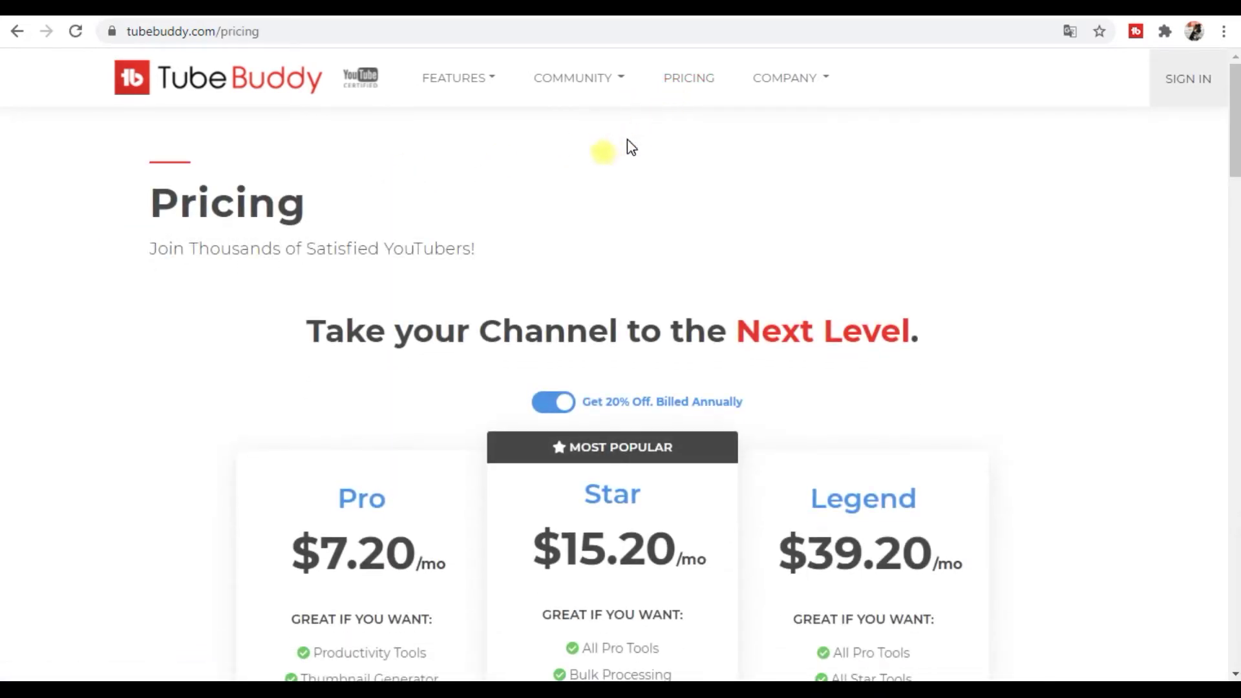
scroll(501, 239, down, 3)
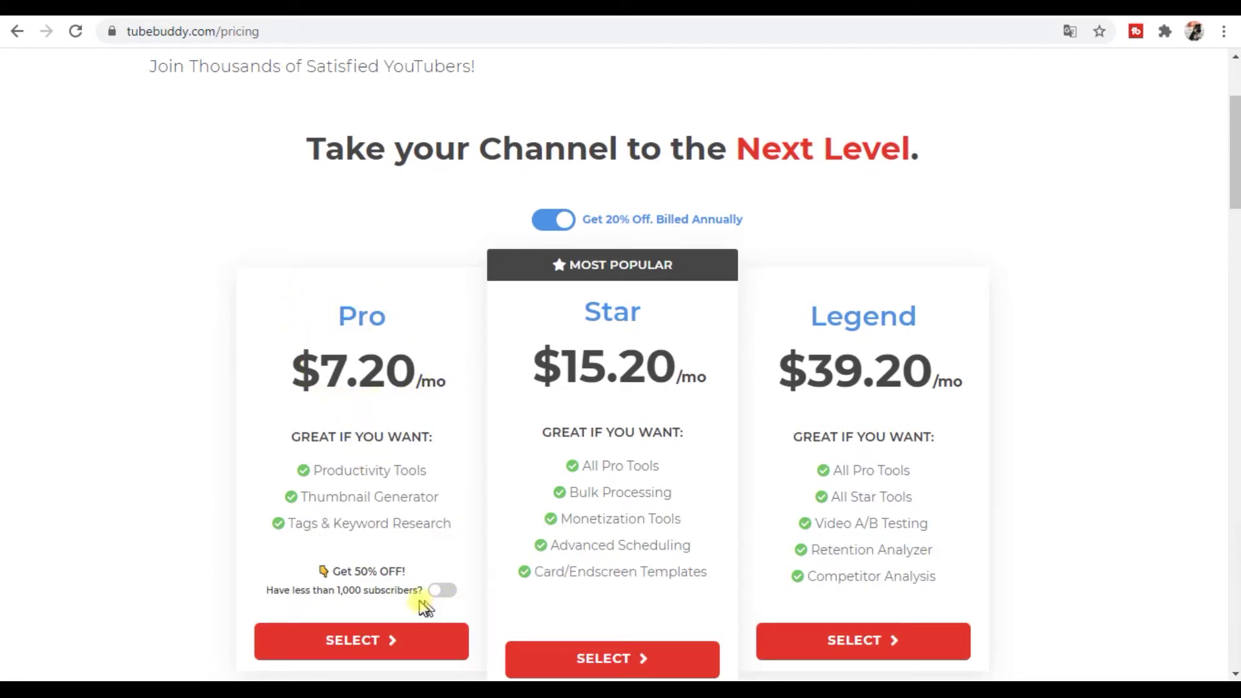
click(442, 590)
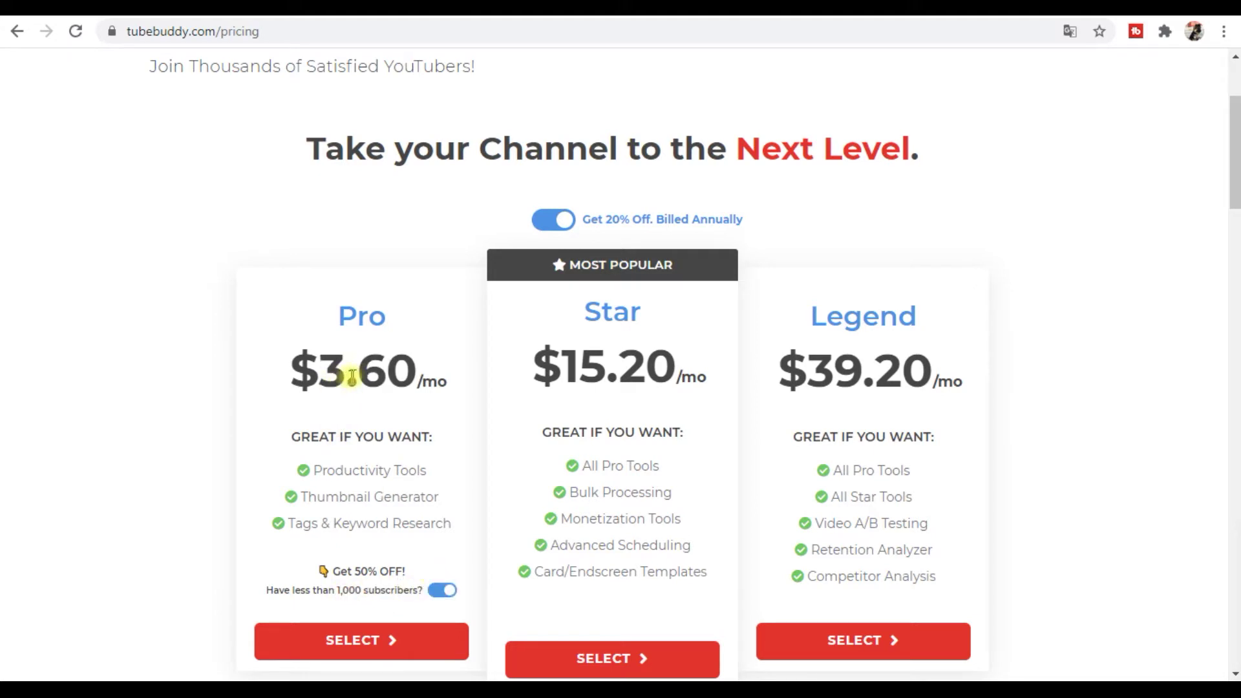
scroll(362, 378, up, 3)
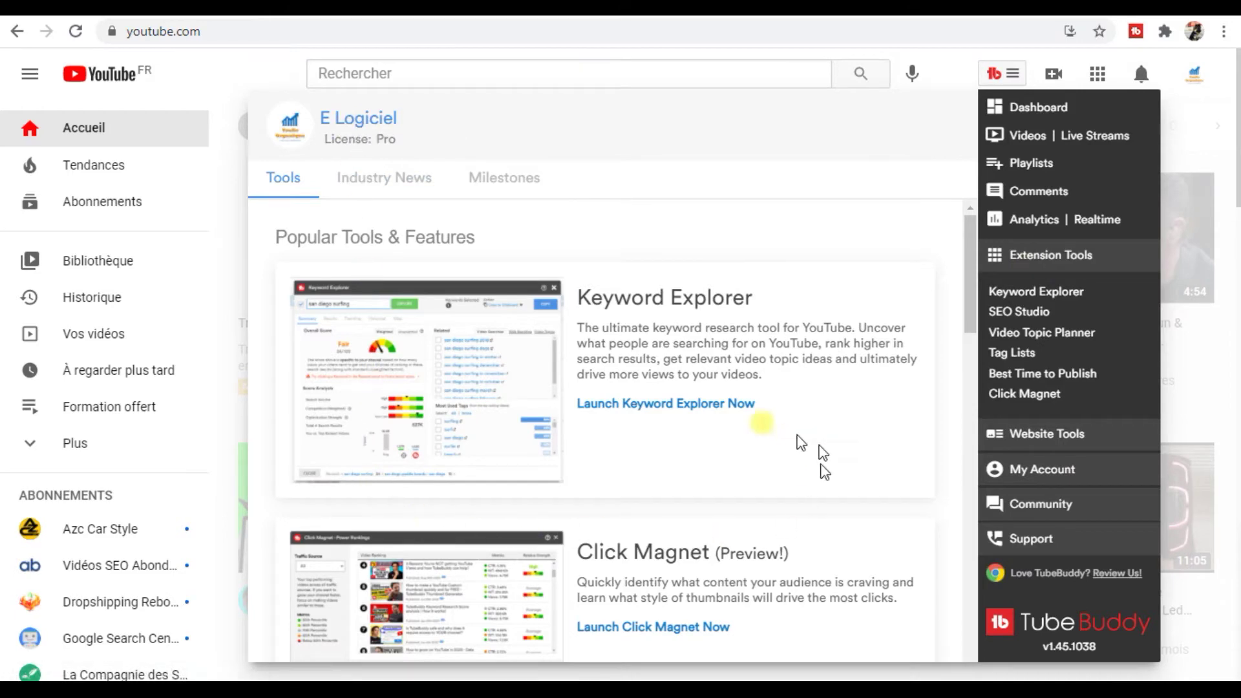
Step: Launch TubeBuddy's Keyword Explorer on YouTube and explore the keyword "comment choisir le titre de sa vidéo"
click(670, 404)
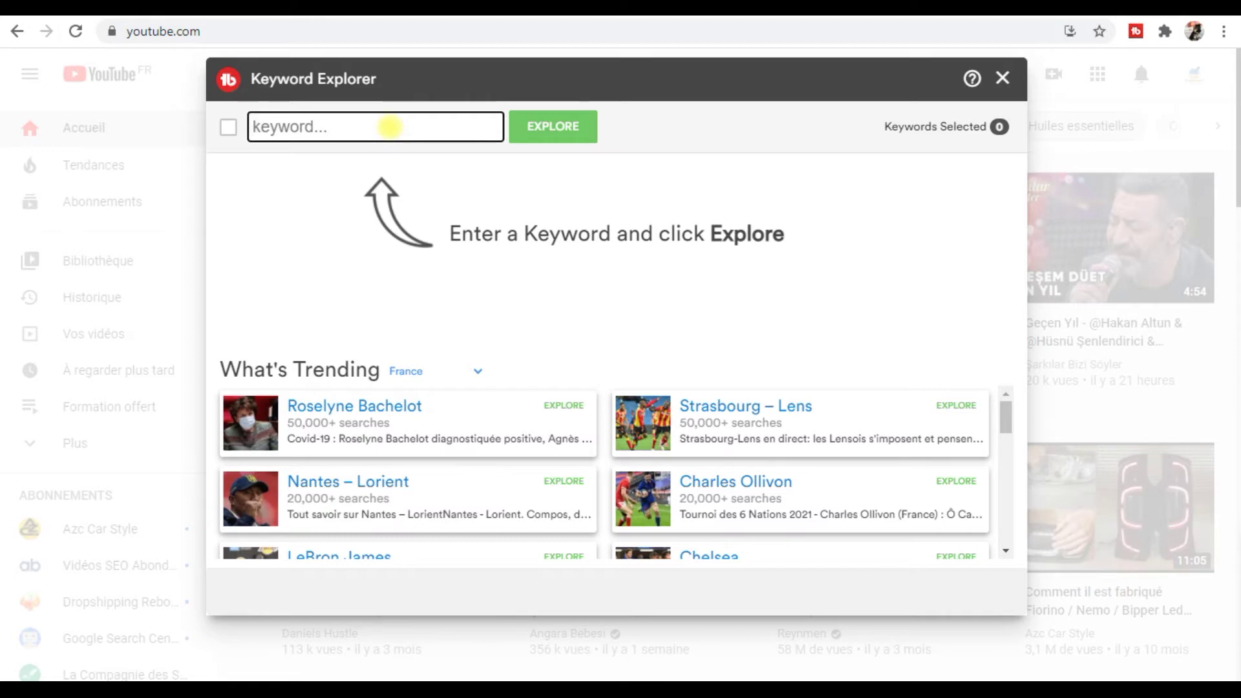
key(ctrl+v)
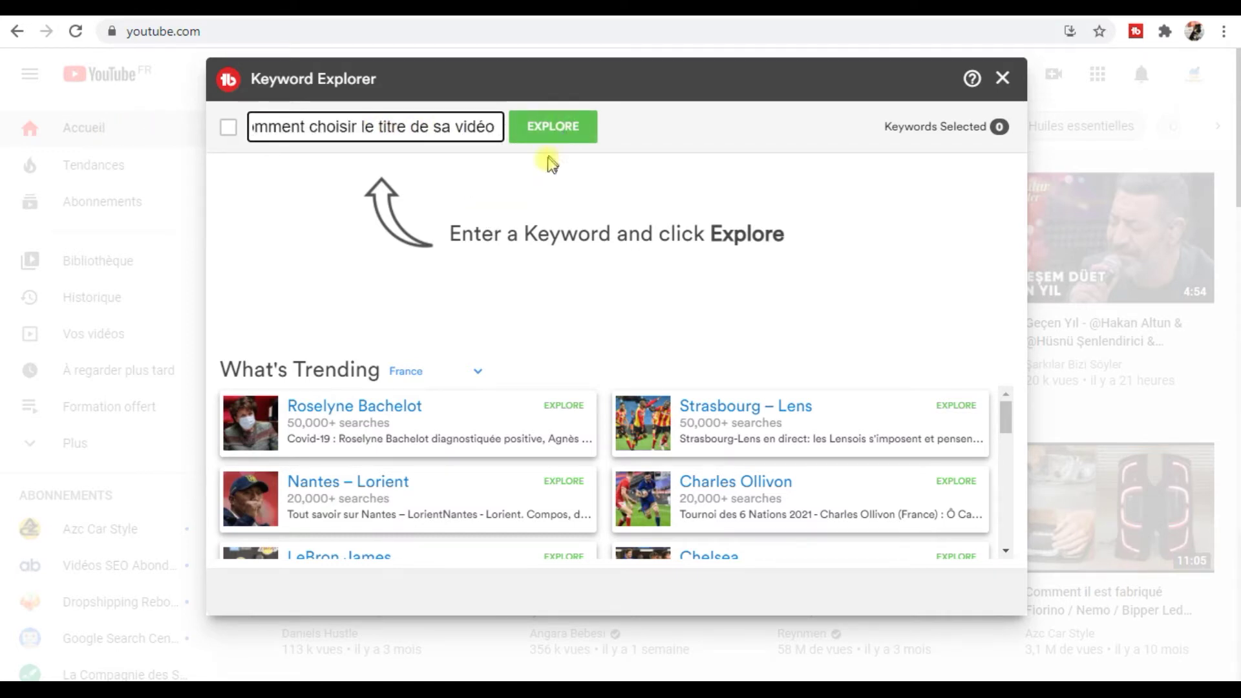
click(560, 137)
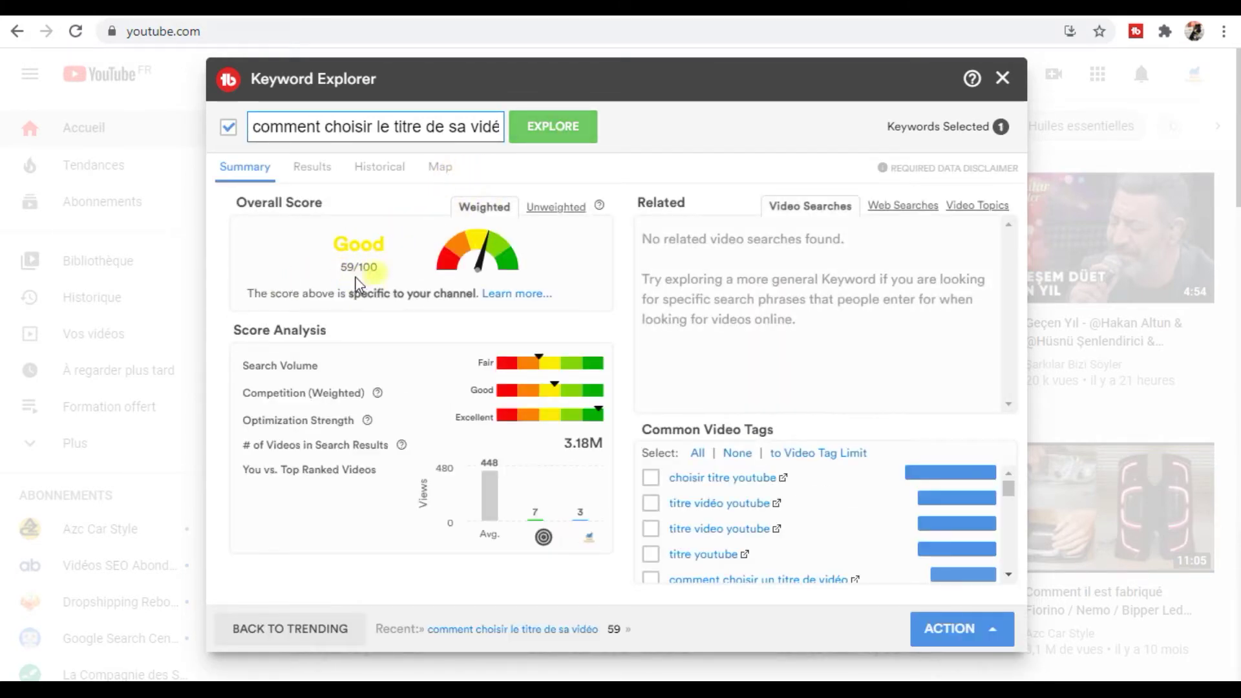
Step: Compare the unweighted and weighted overall scores of the keyword, ending on the weighted score
click(555, 209)
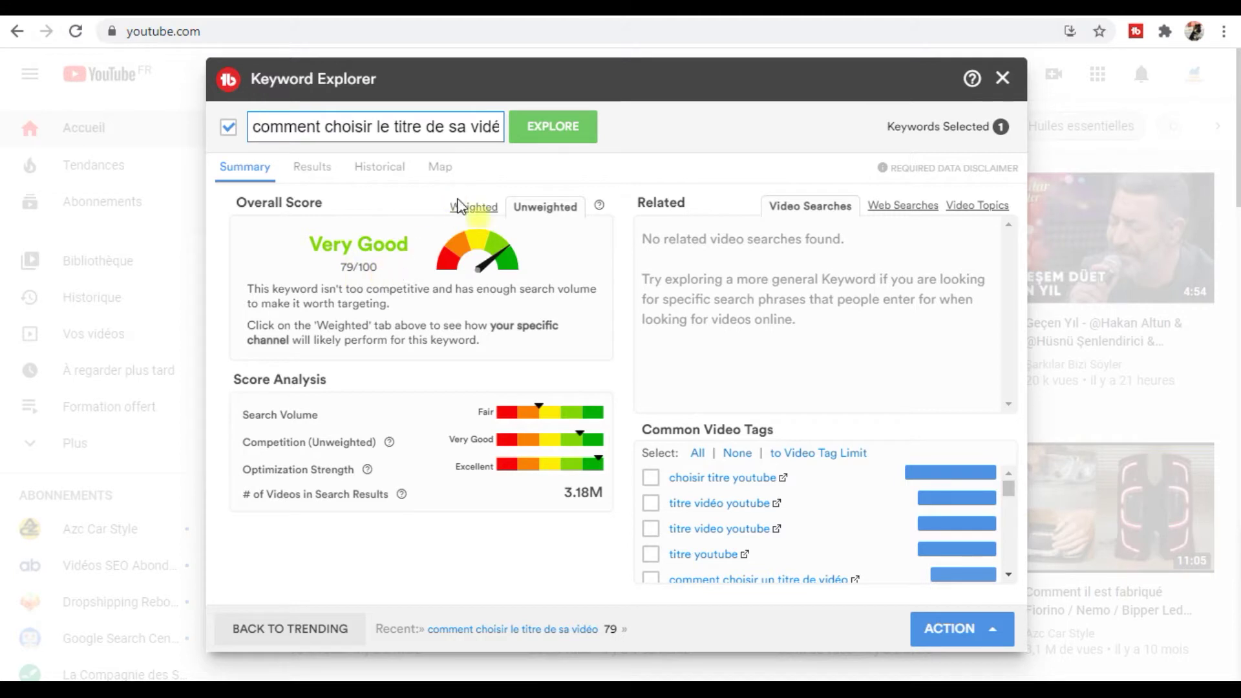
click(488, 210)
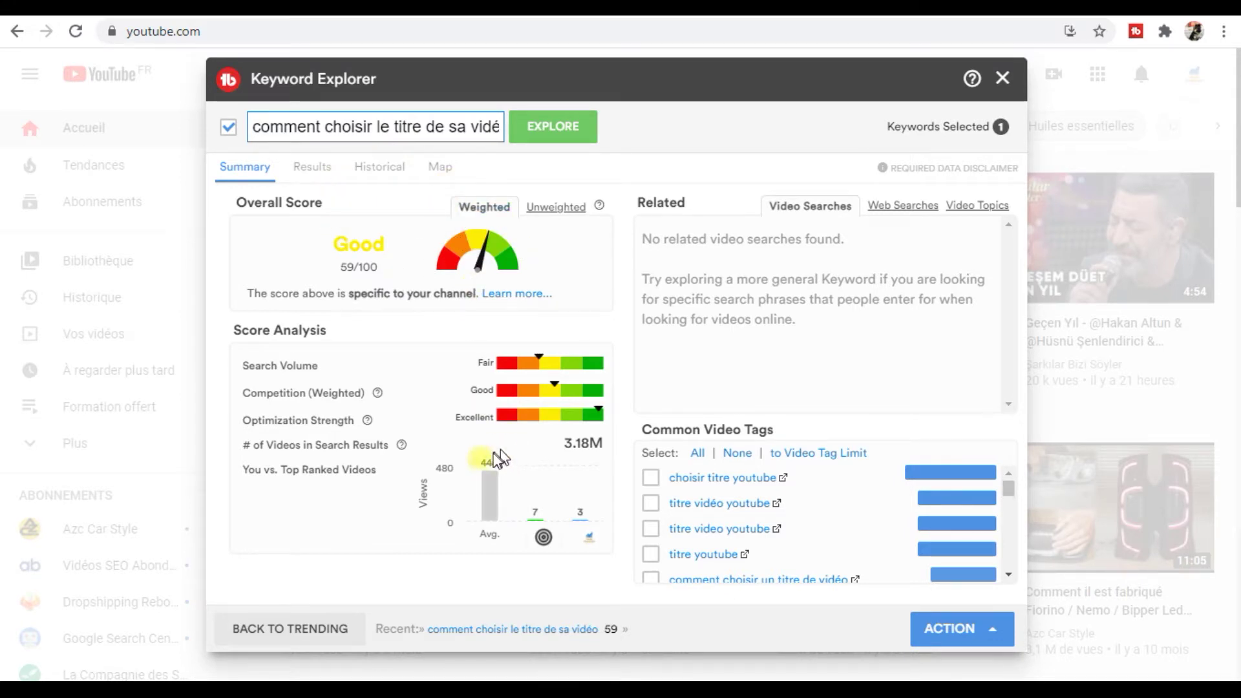
click(555, 208)
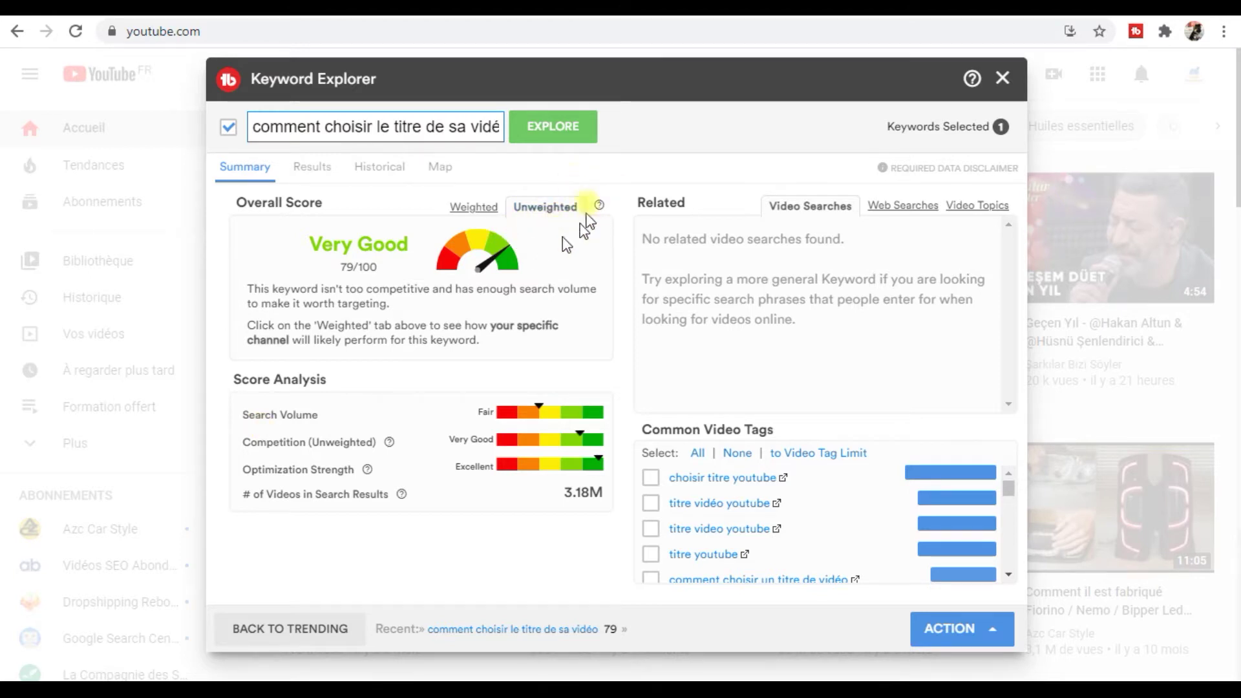
click(484, 209)
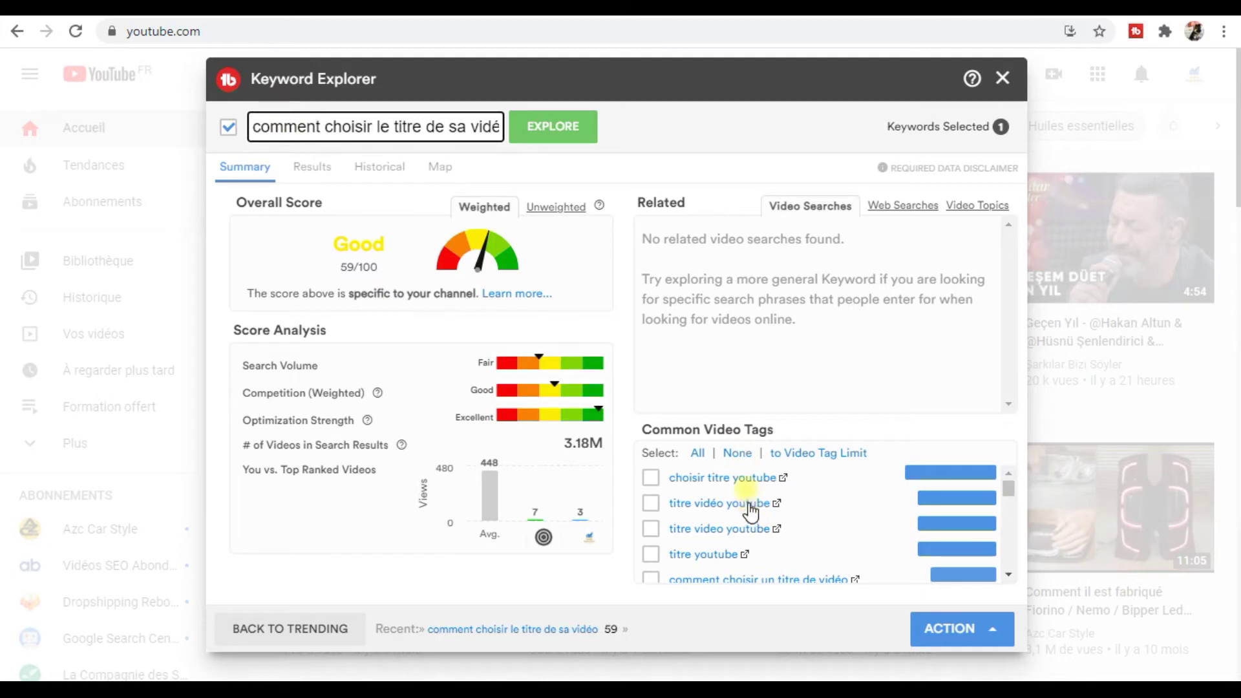
Step: Look through the common video tags suggested for the keyword "comment choisir le titre de sa vidéo"
scroll(750, 511, down, 1)
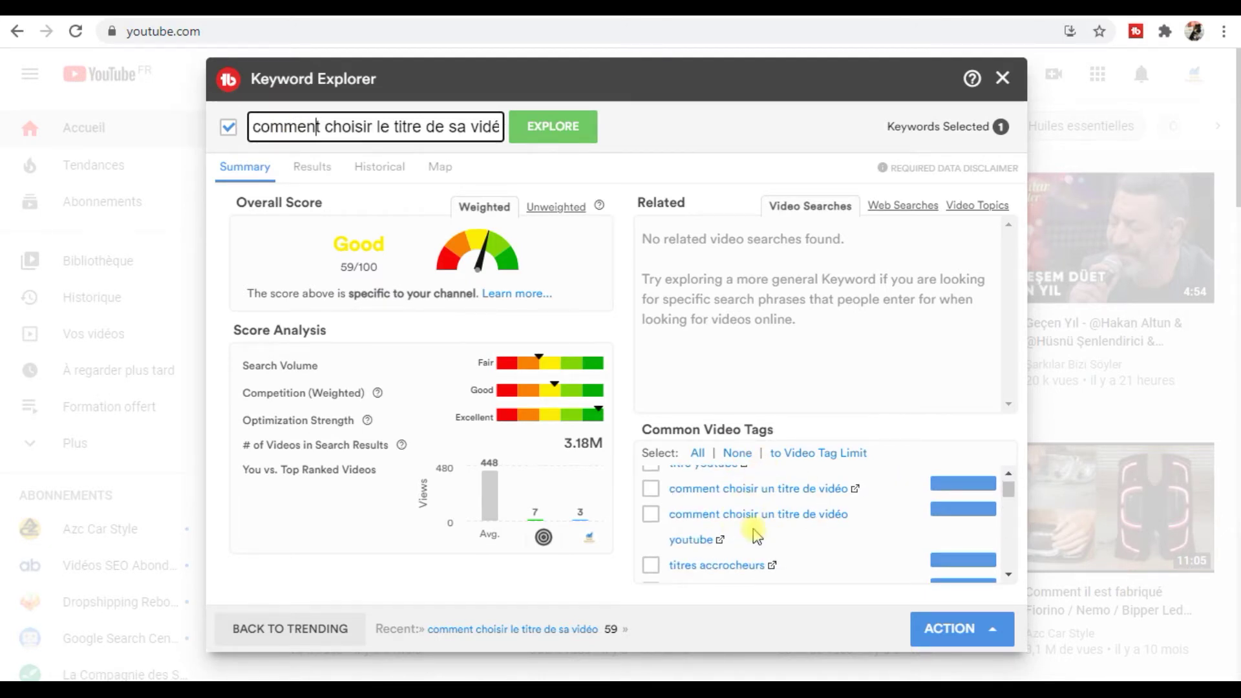
scroll(754, 533, down, 1)
scroll(754, 527, down, 2)
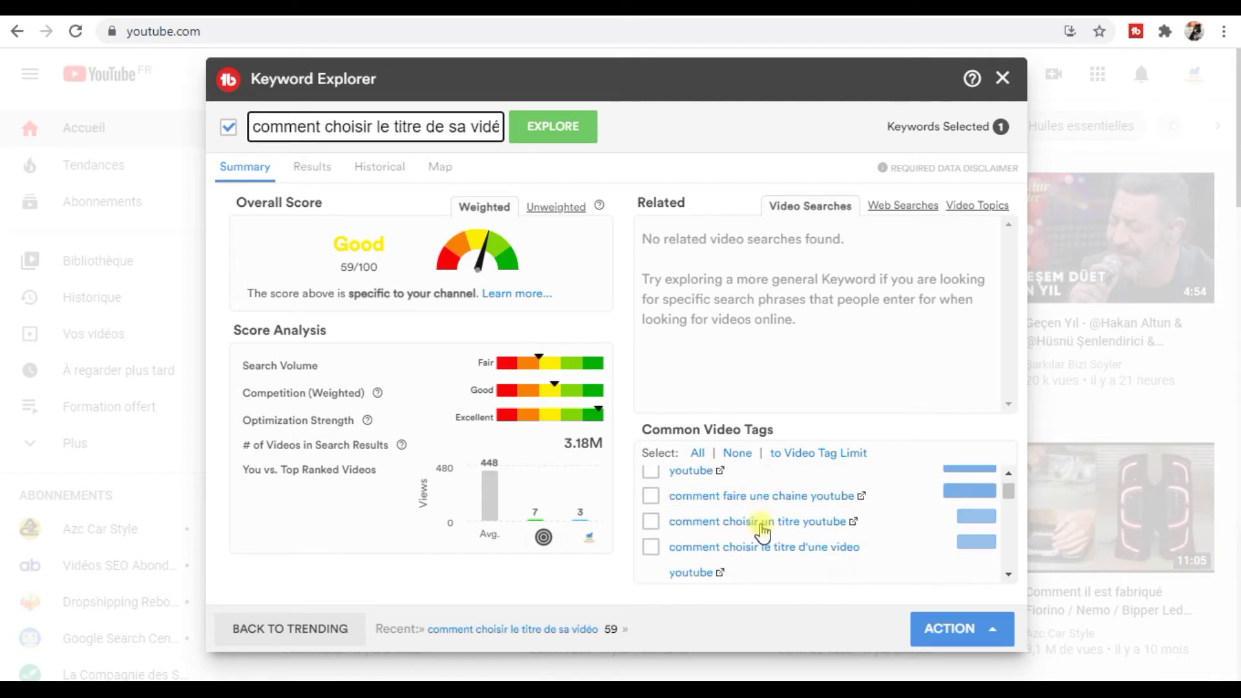
scroll(809, 537, down, 3)
scroll(776, 527, down, 5)
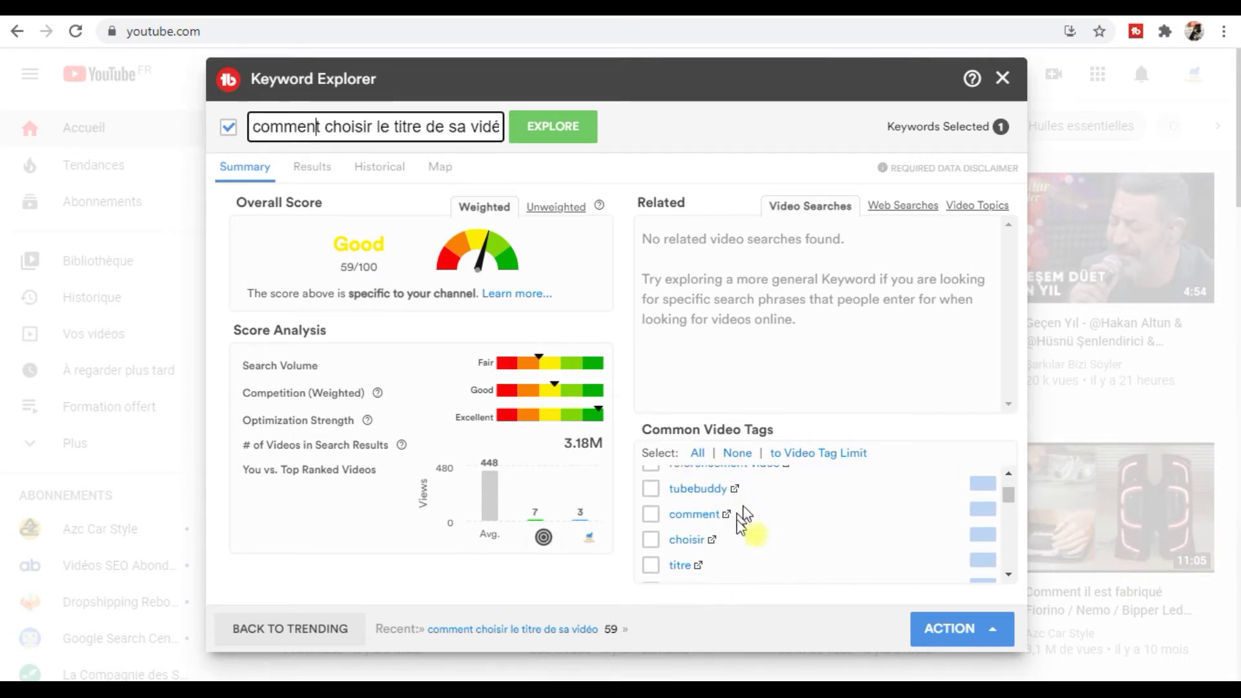
scroll(757, 536, down, 4)
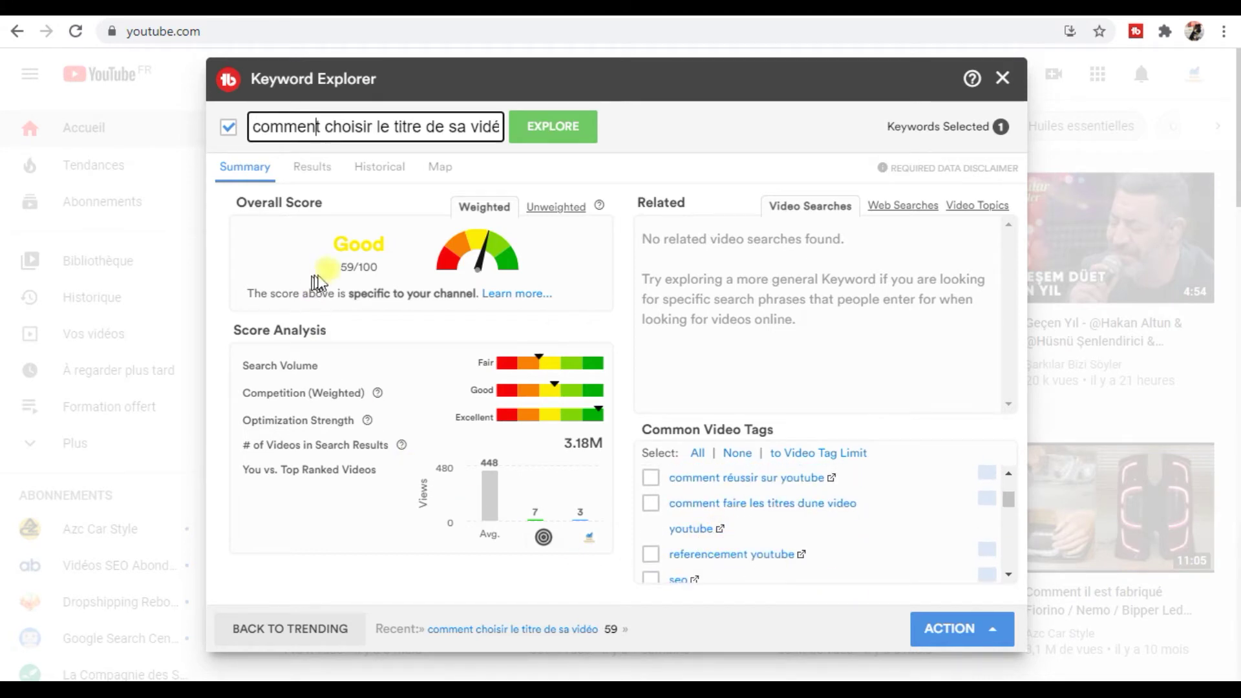
Step: Review the top-ranking videos in the search results for "comment choisir le titre de sa vidéo"
click(307, 170)
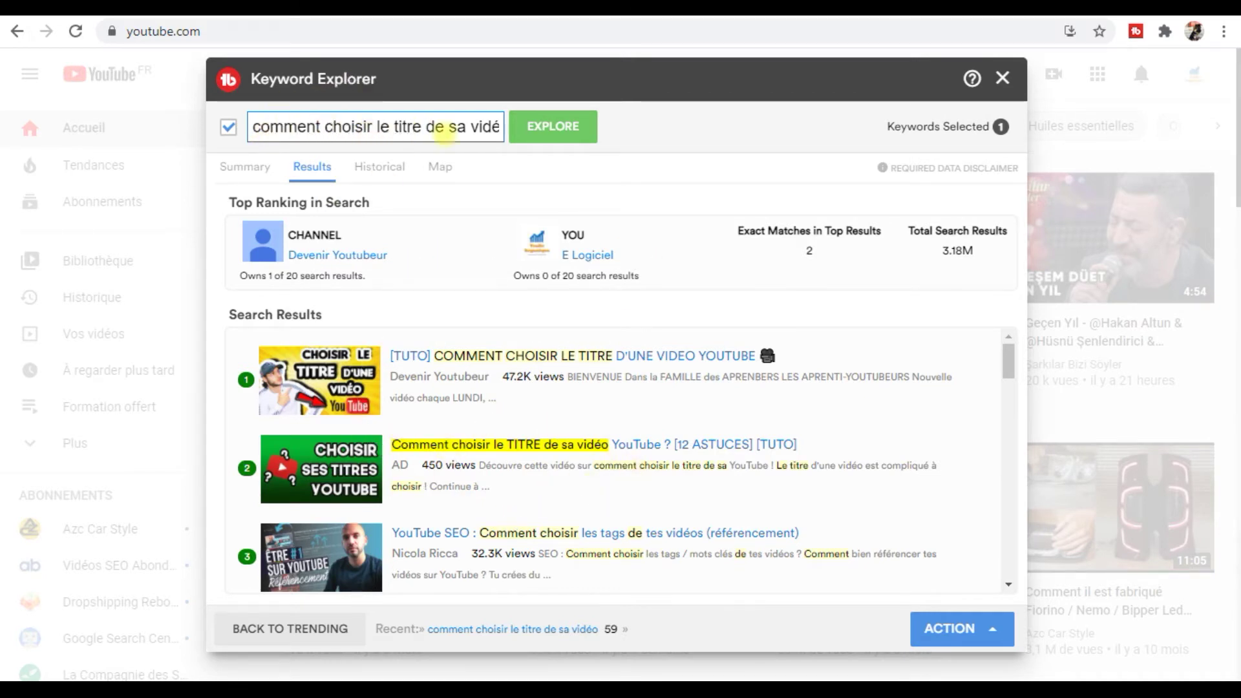
scroll(452, 388, down, 1)
scroll(401, 401, up, 1)
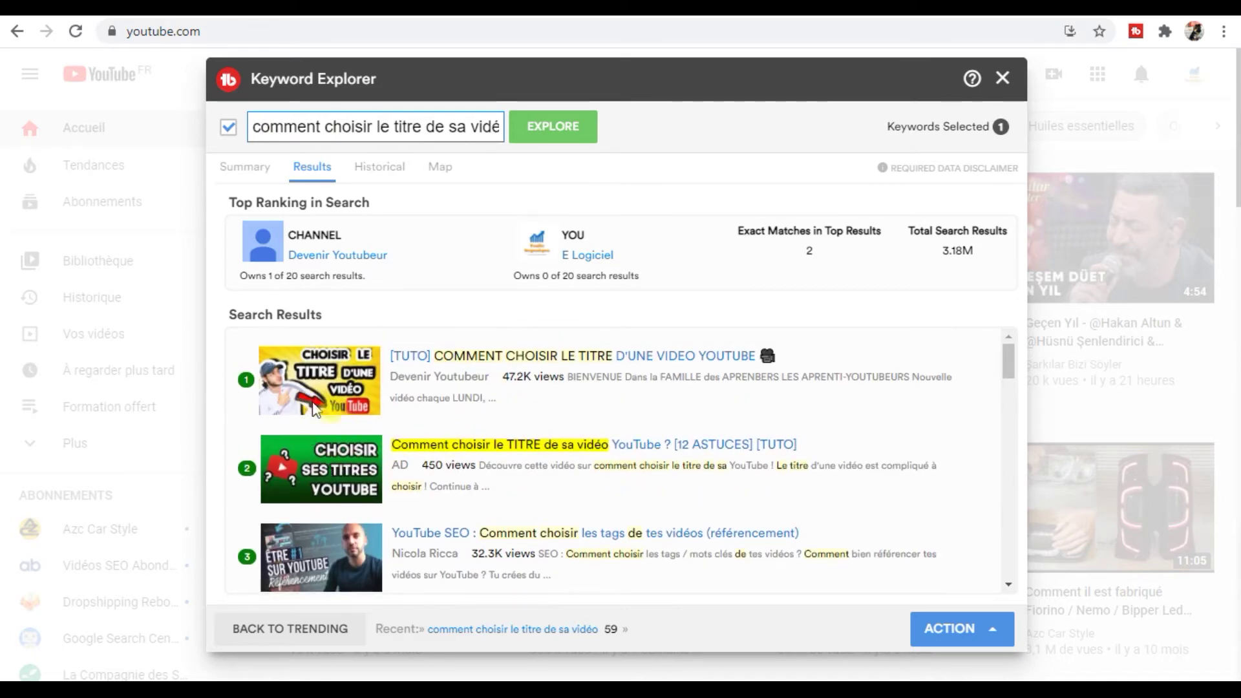
scroll(315, 408, down, 10)
scroll(388, 440, up, 10)
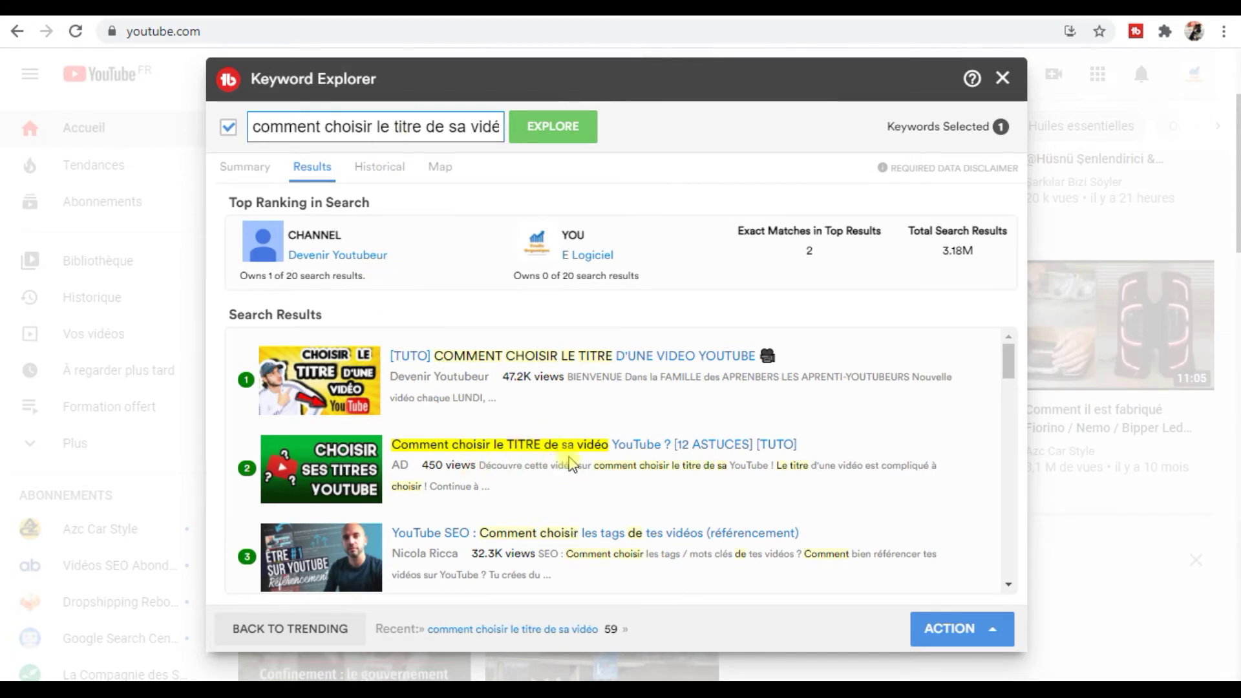
Step: Explore the reworded keyword "application pour choisir le titre de sa vidéo" and compare its unweighted and weighted scores
click(245, 166)
drag(320, 123, 148, 123)
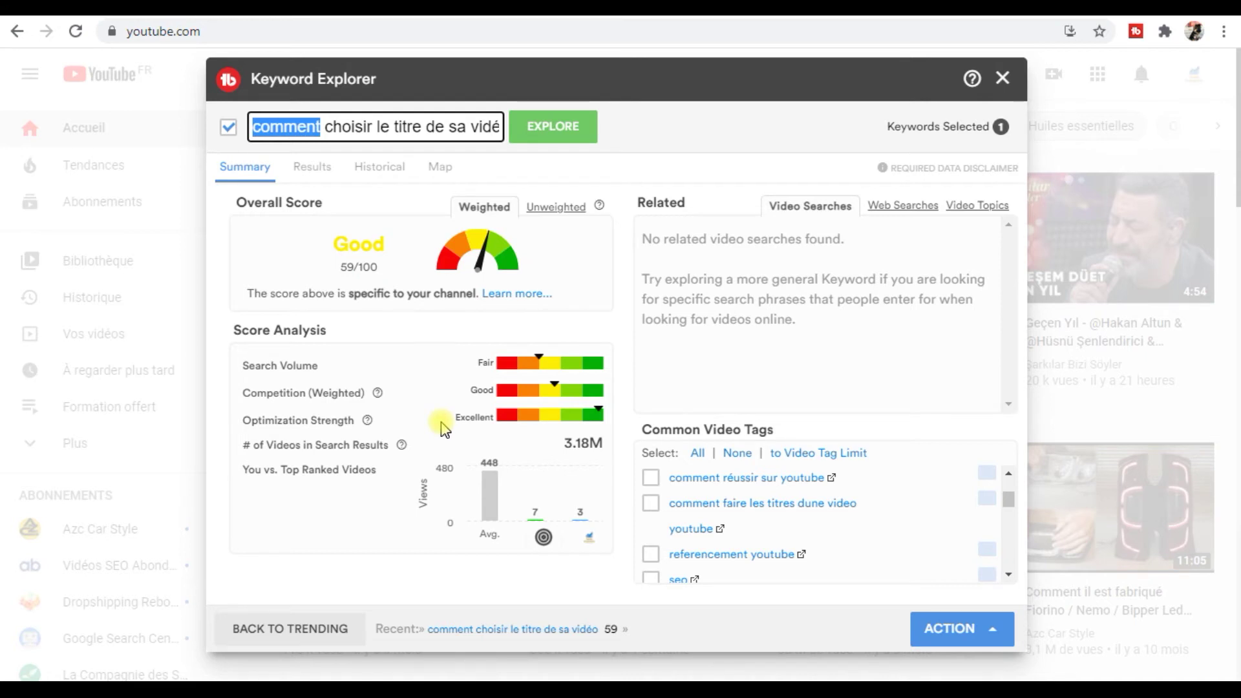
text(application pour)
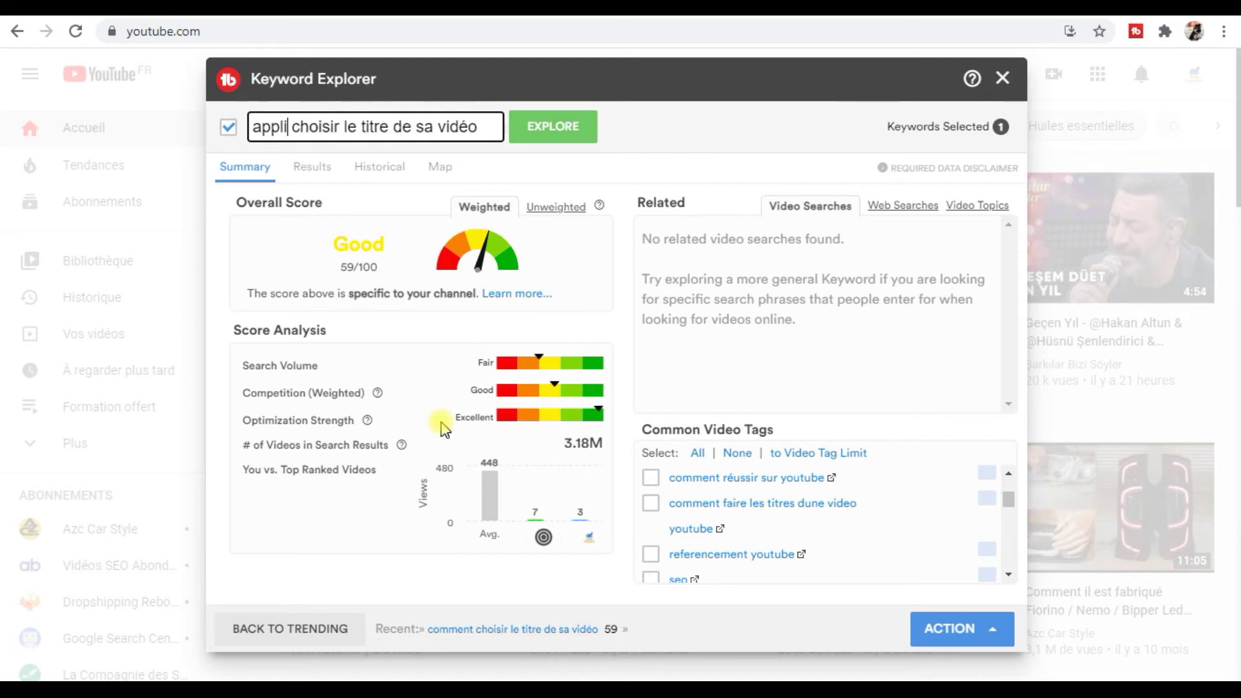
click(560, 129)
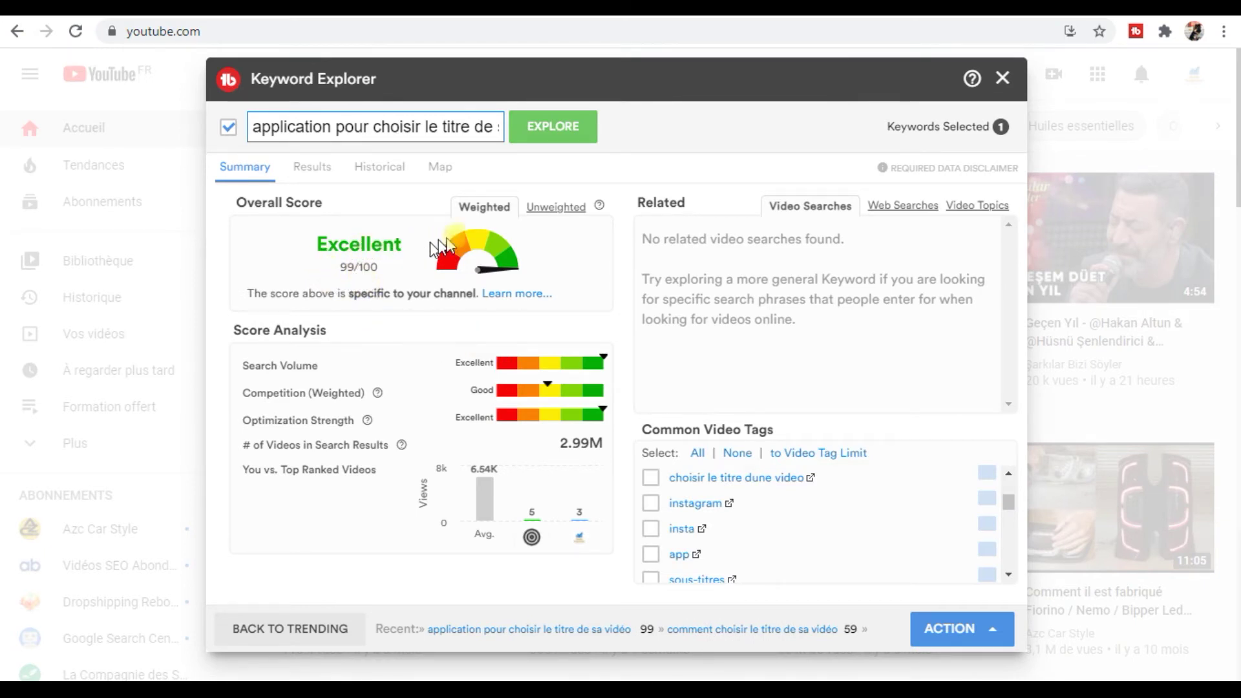
click(559, 207)
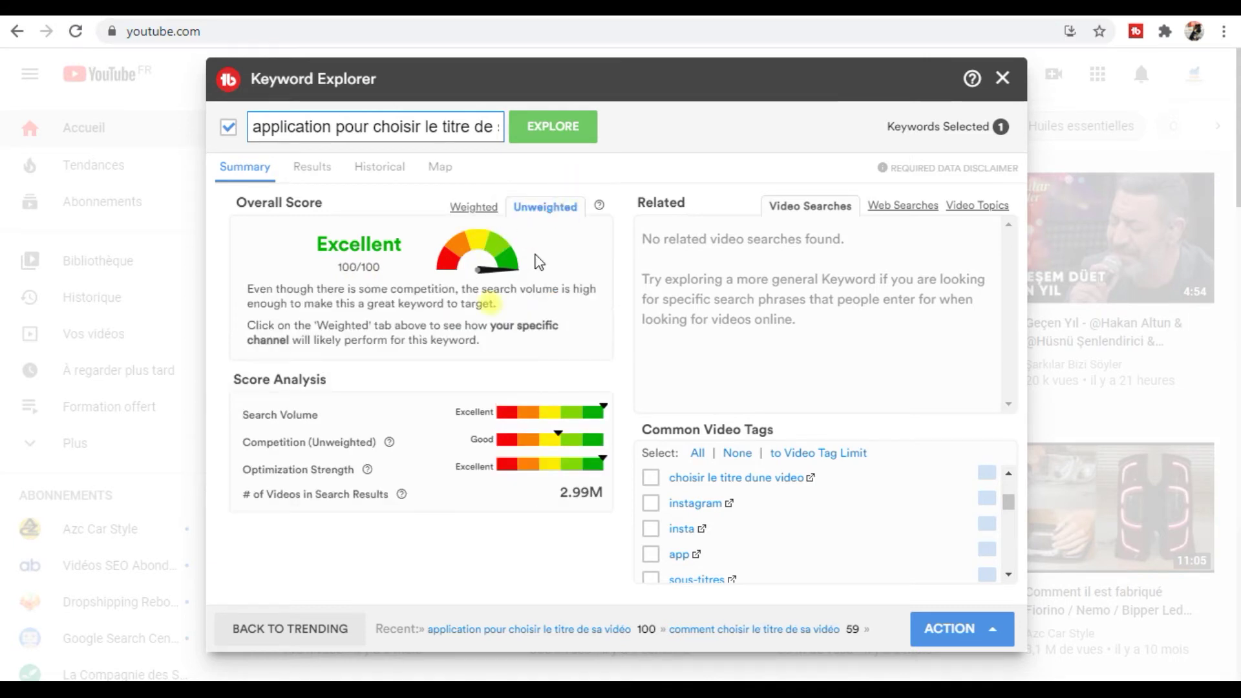
click(471, 210)
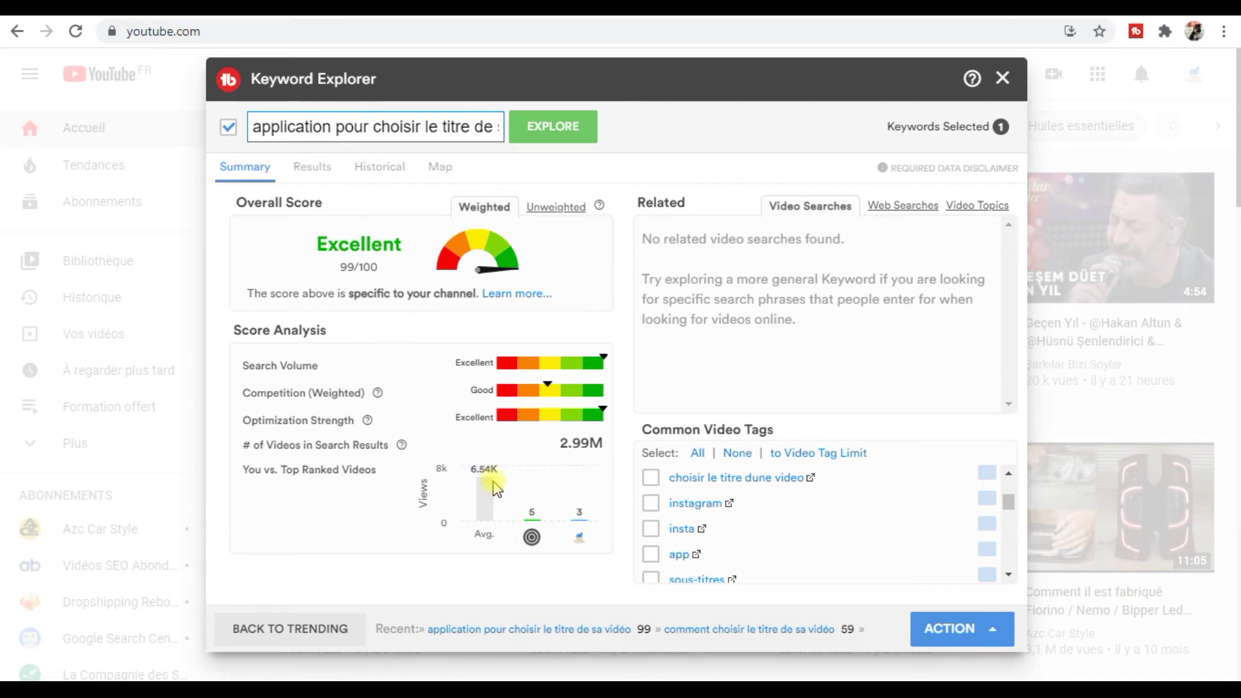
Step: Examine the search results for "application pour choisir le titre de sa vidéo" to see which videos rank for it
click(323, 169)
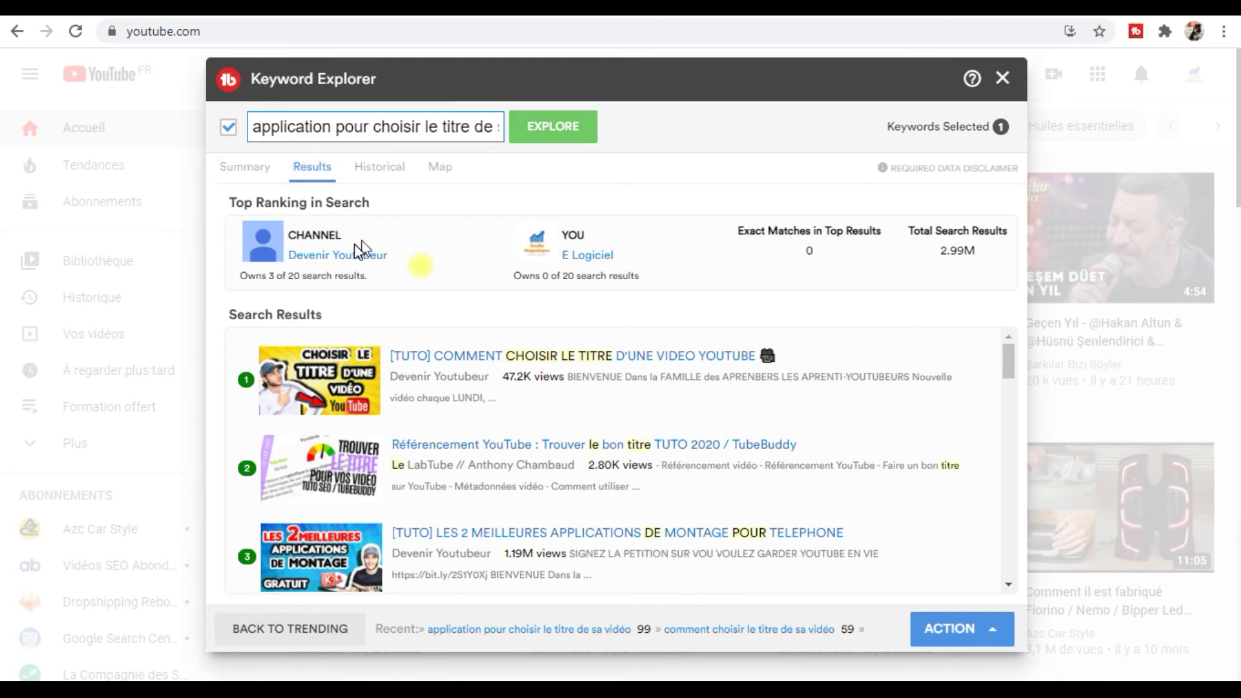
scroll(333, 414, down, 2)
scroll(396, 464, up, 1)
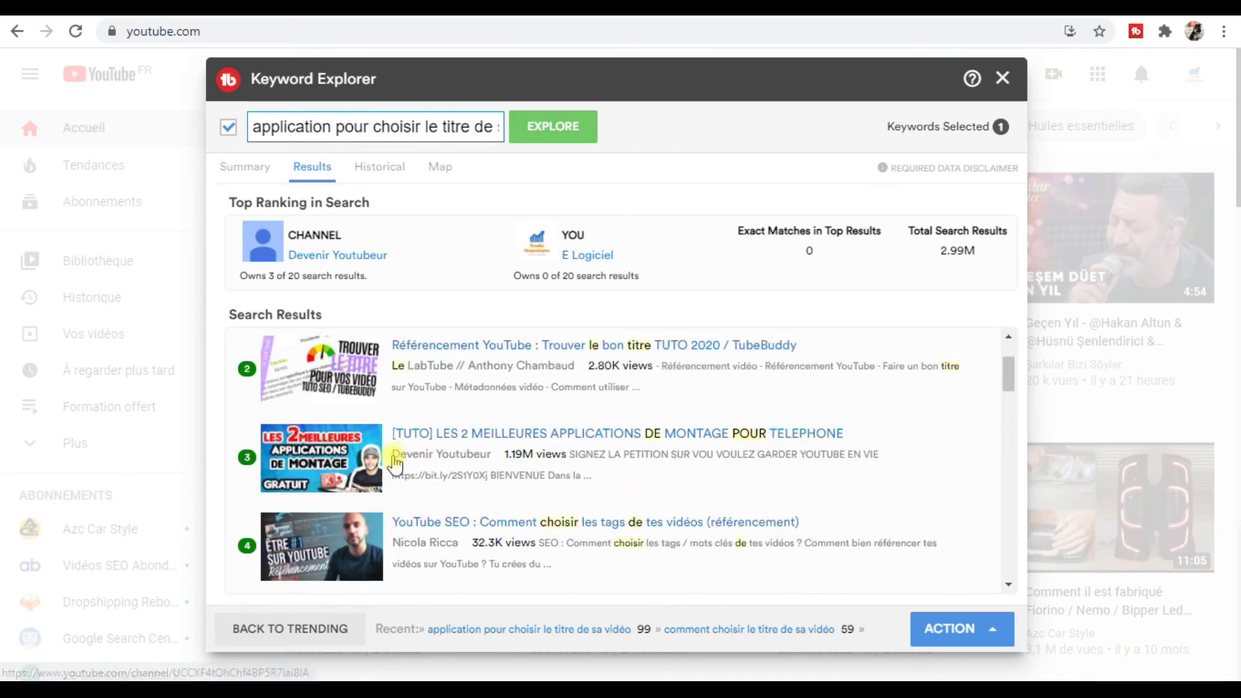
scroll(396, 464, up, 1)
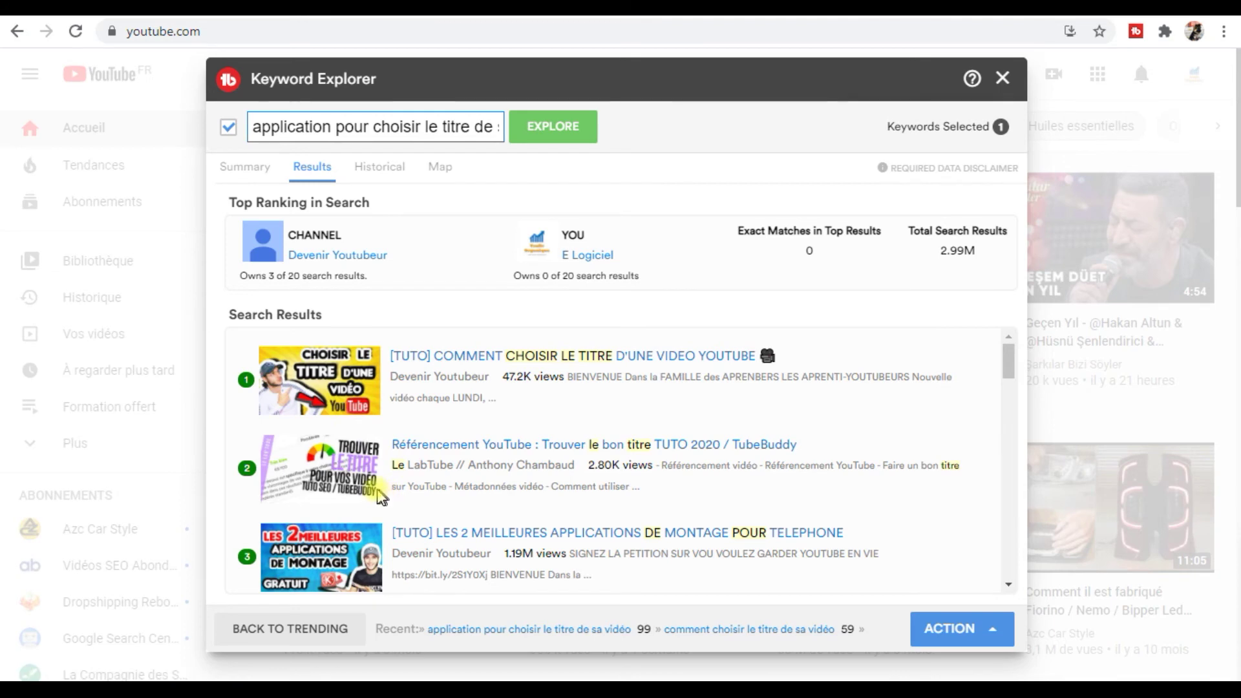
scroll(323, 437, down, 2)
scroll(323, 437, down, 2)
scroll(365, 479, down, 1)
scroll(366, 478, down, 1)
scroll(347, 486, down, 1)
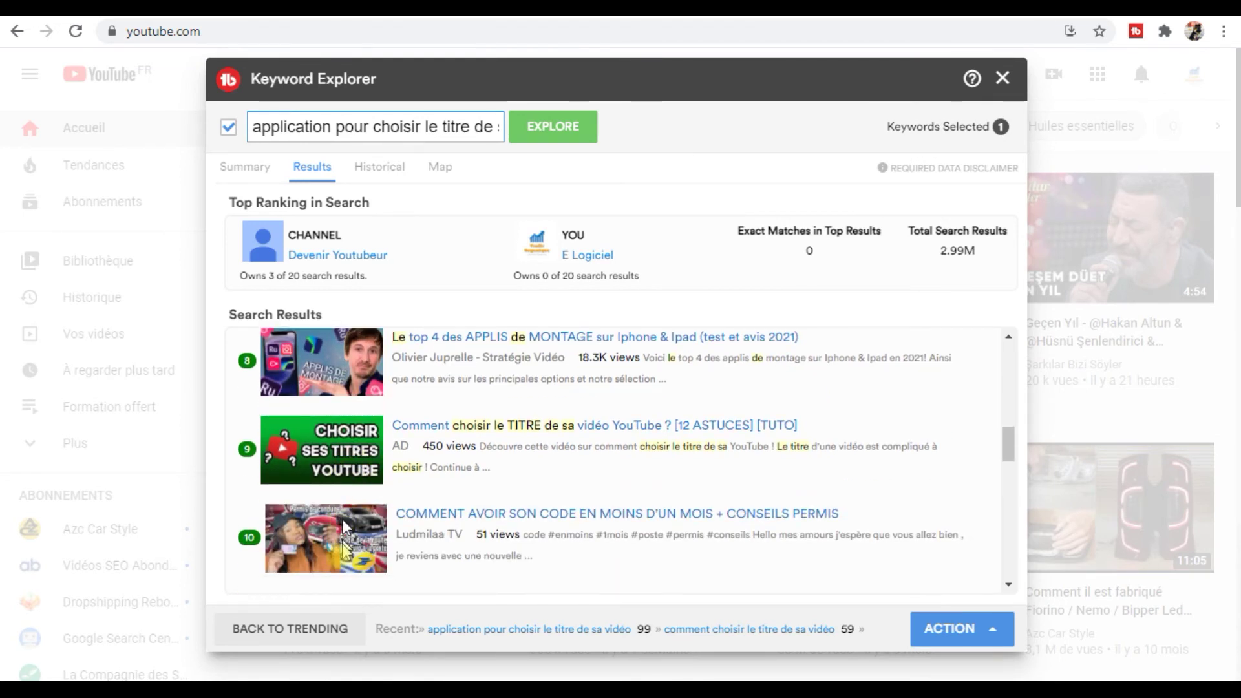
scroll(339, 510, down, 1)
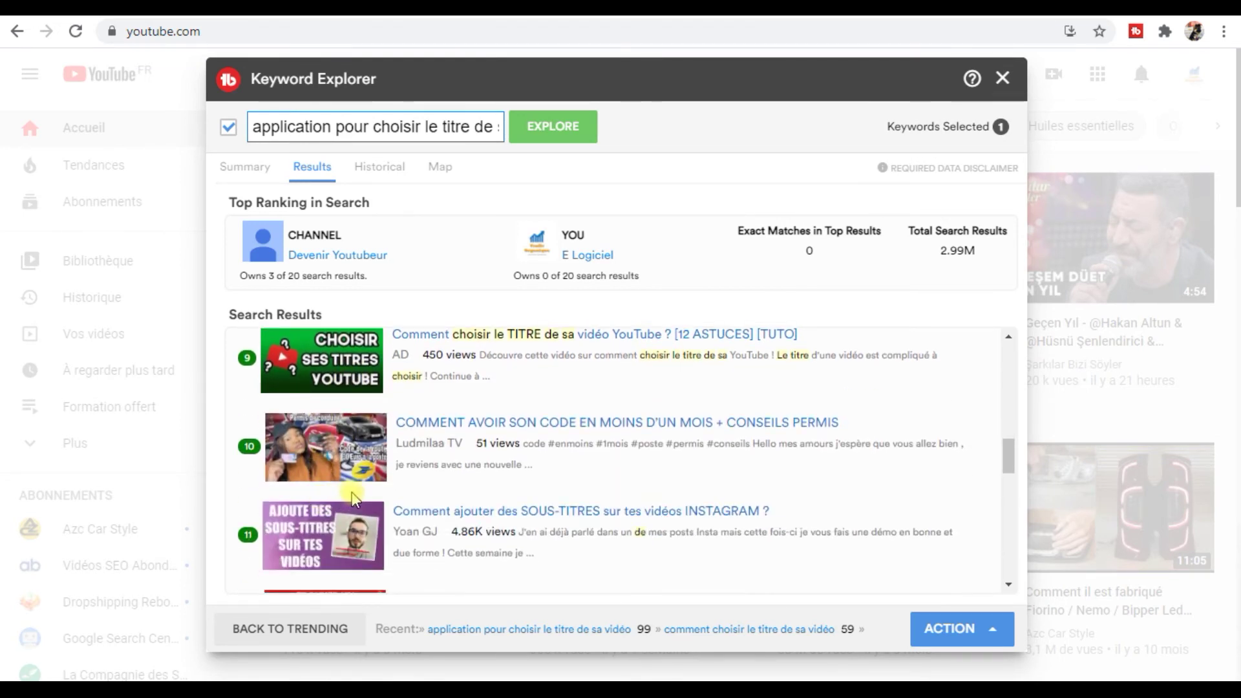
scroll(353, 498, up, 8)
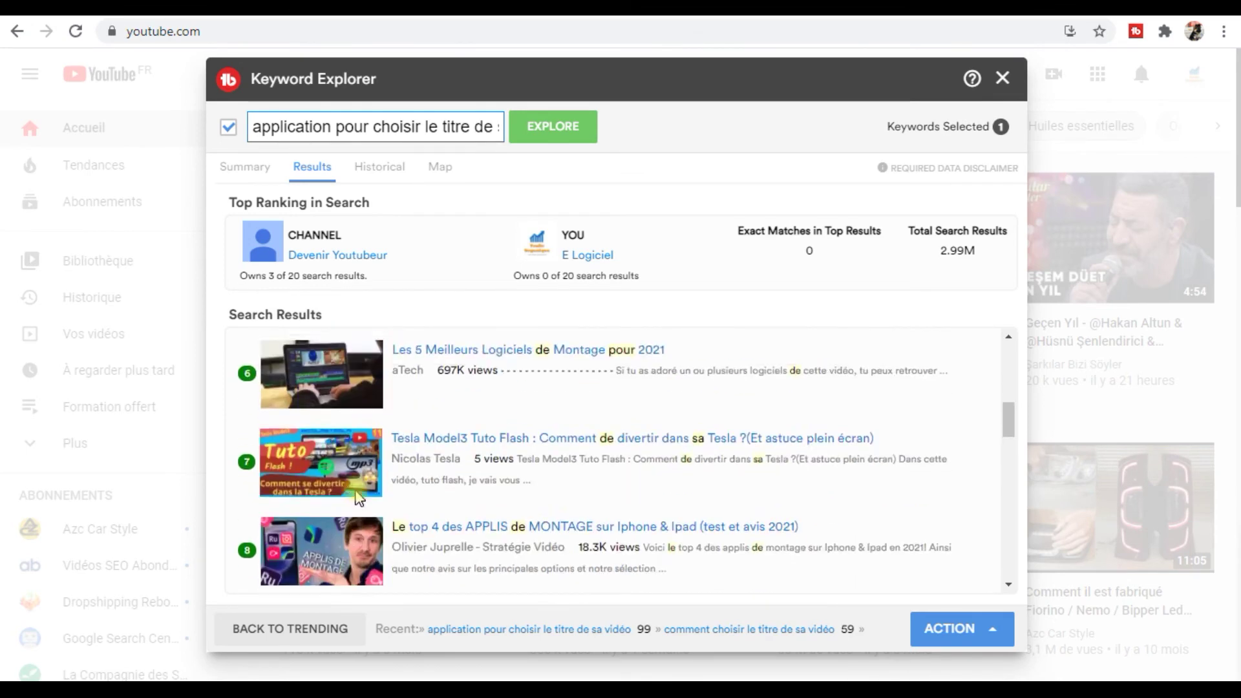